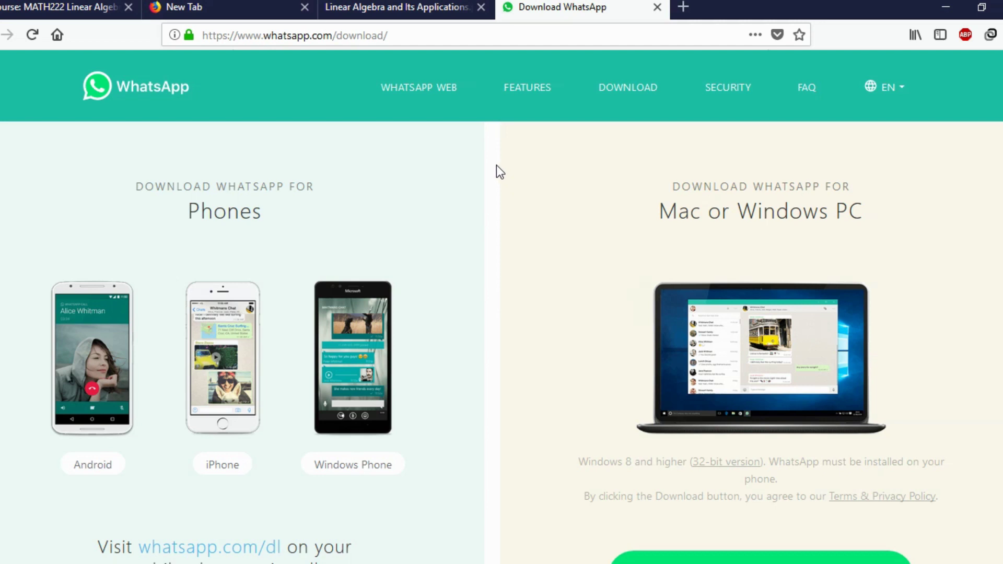
# Select the download page's web address in Firefox's address bar, then deselect it.
pyautogui.click(418, 33)
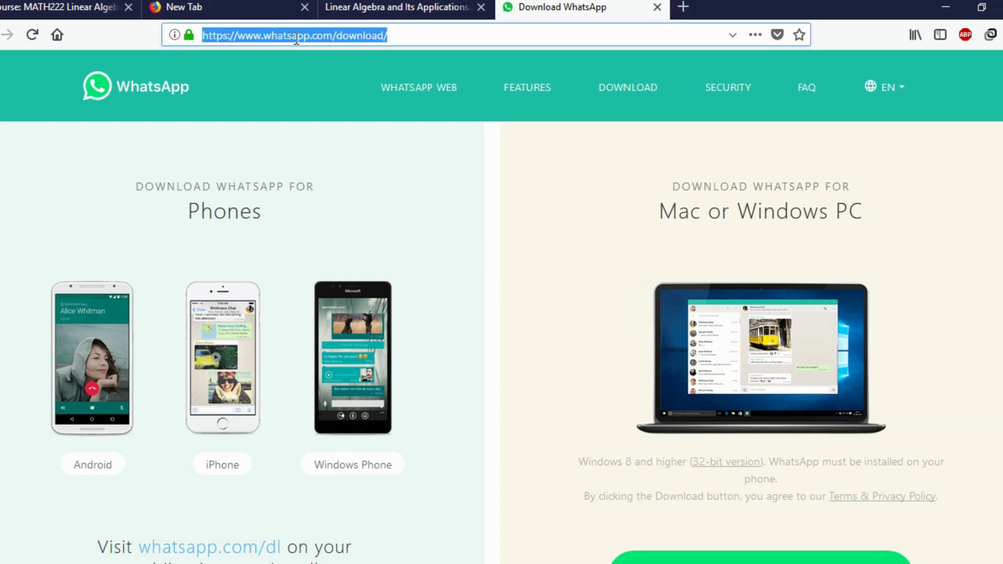
pyautogui.click(490, 181)
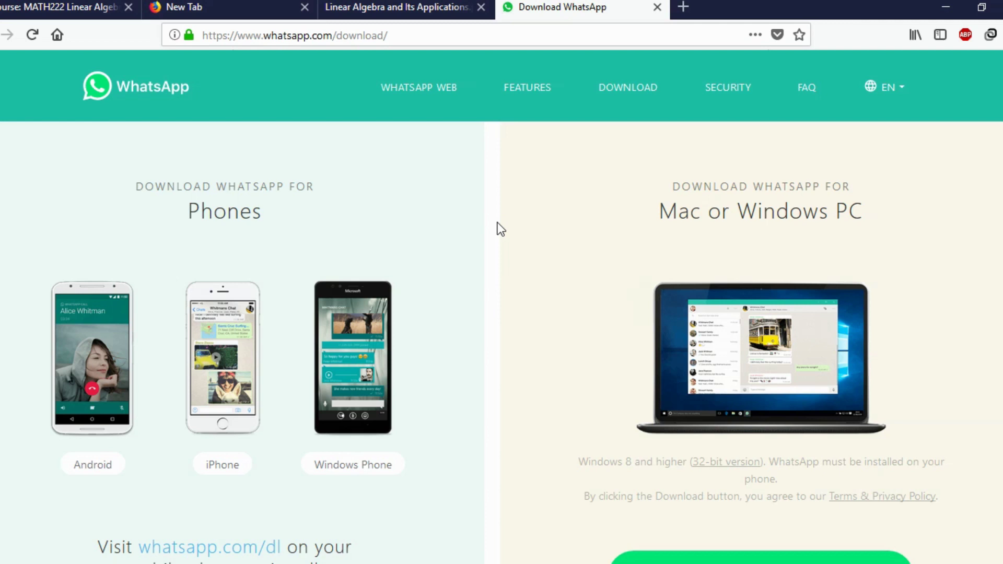
pyautogui.click(417, 35)
pyautogui.click(473, 305)
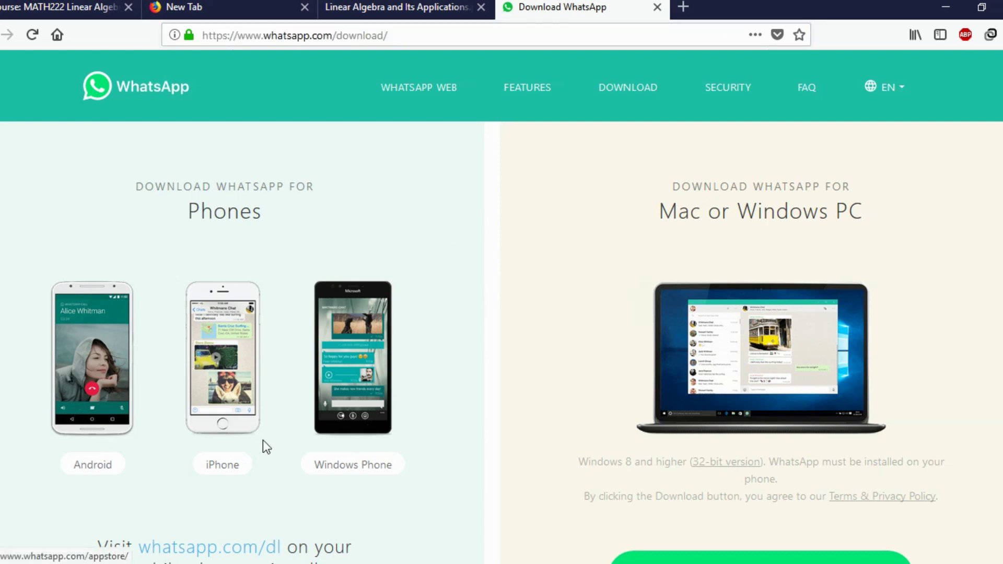
# Open WhatsApp's Android page, choose Download Now and save WhatsApp.apk to disk.
pyautogui.click(99, 465)
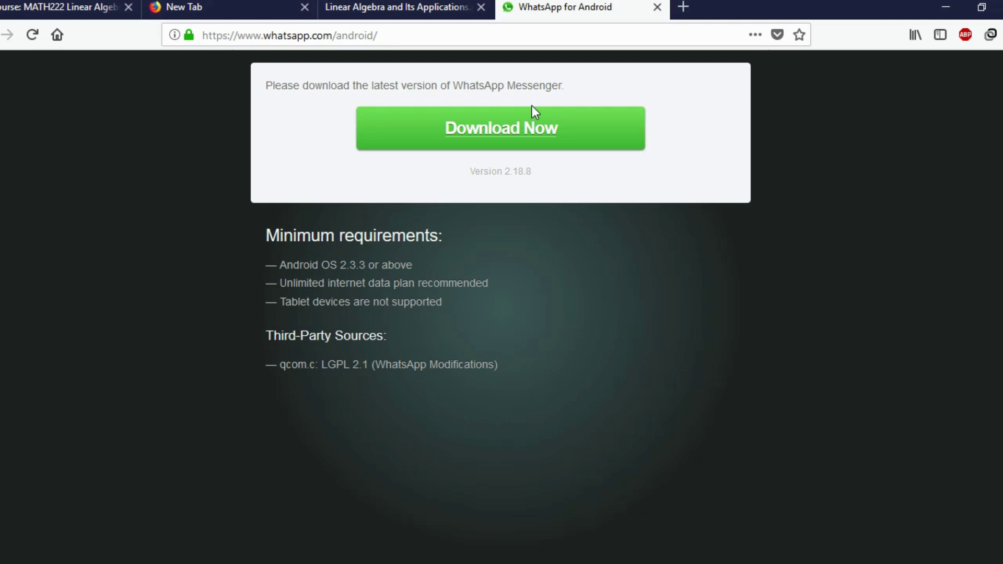
pyautogui.click(502, 133)
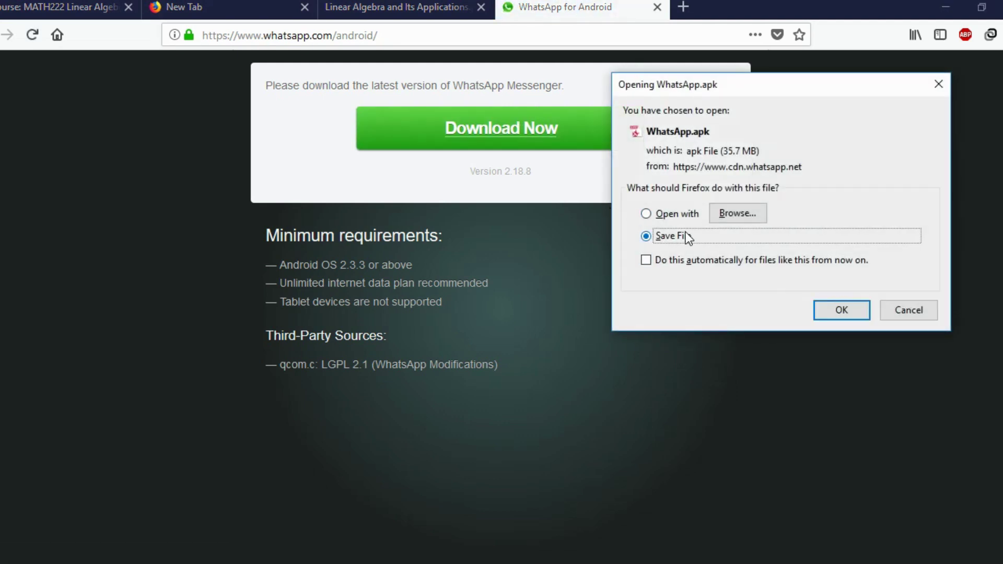
pyautogui.click(823, 313)
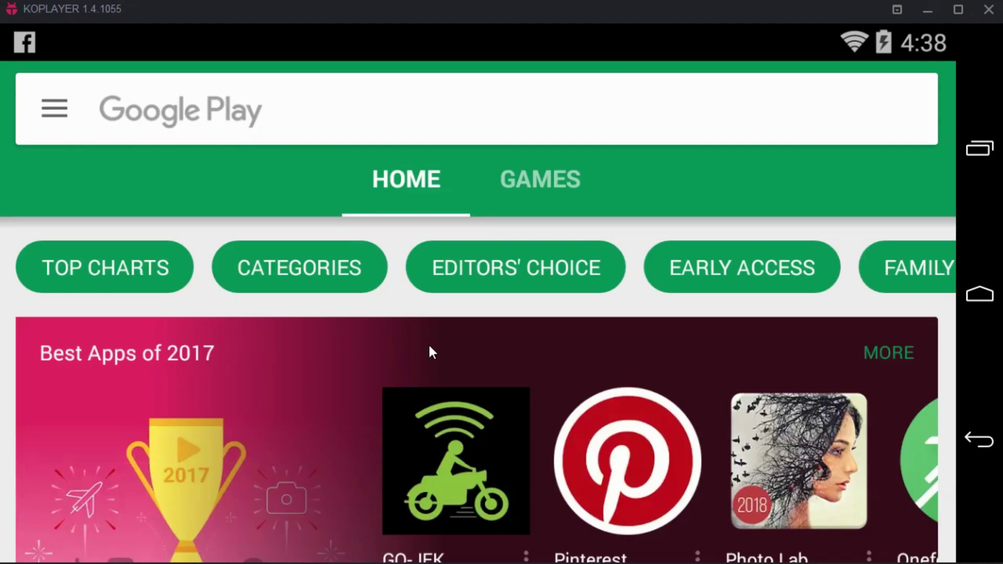
# From KOPlayer's home screen, open System tool > Settings > Security.
pyautogui.click(980, 294)
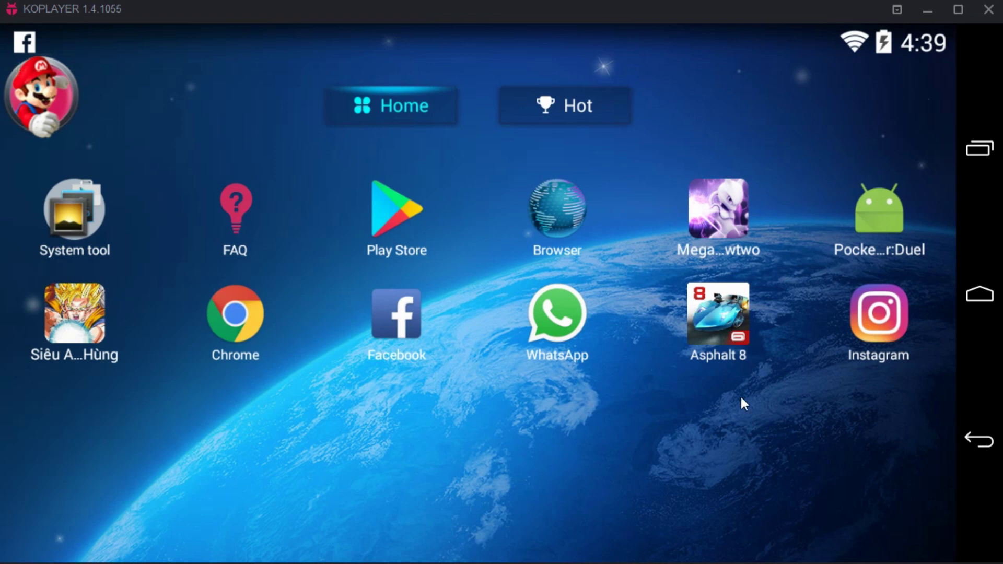
pyautogui.click(87, 216)
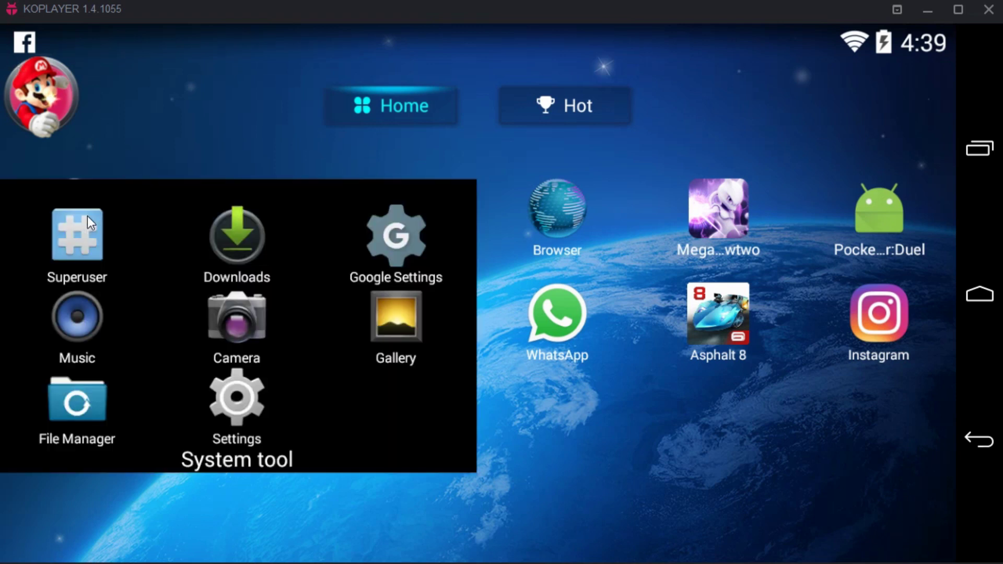
pyautogui.click(232, 416)
pyautogui.scroll(-3, 475, 278)
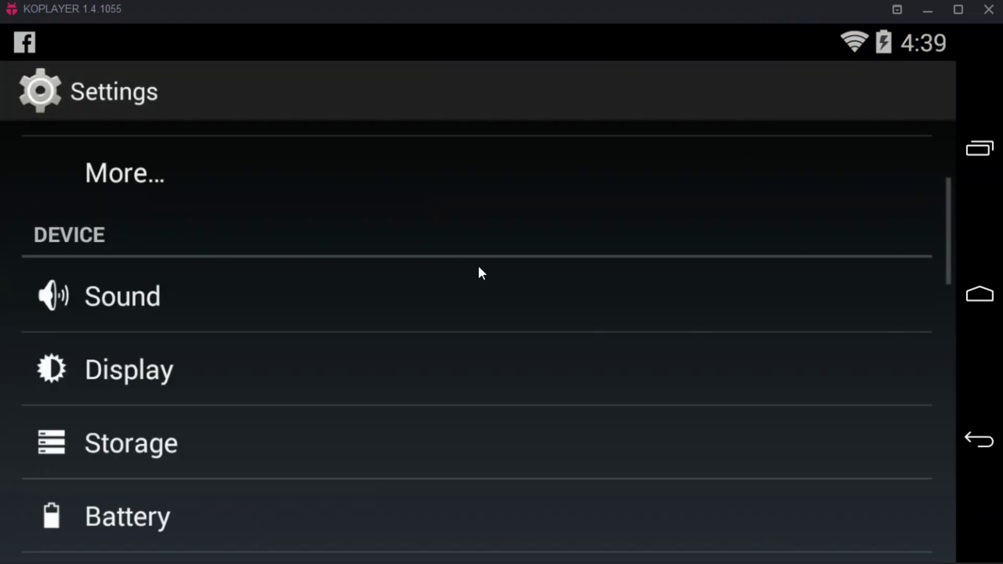
pyautogui.scroll(-4, 375, 133)
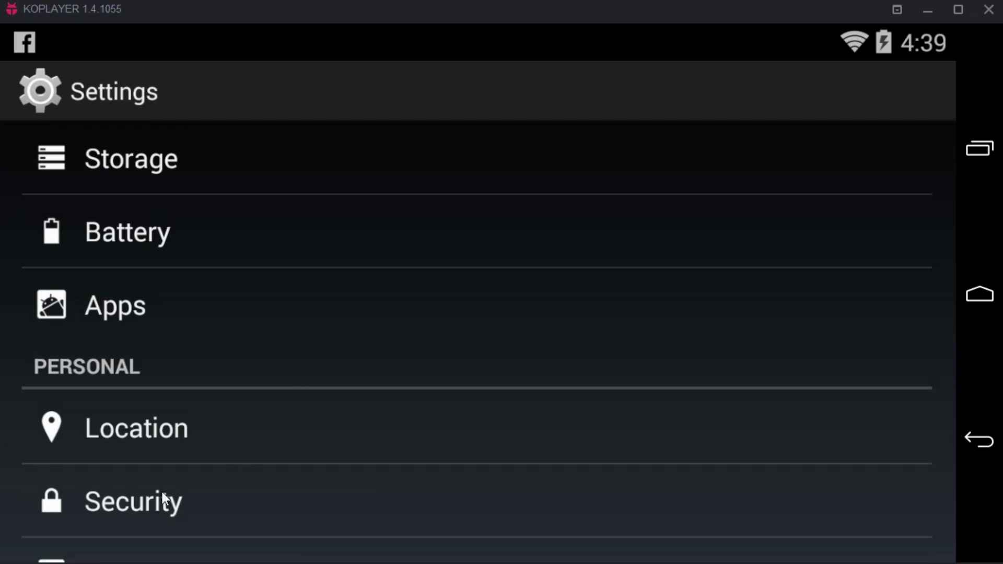
pyautogui.click(178, 502)
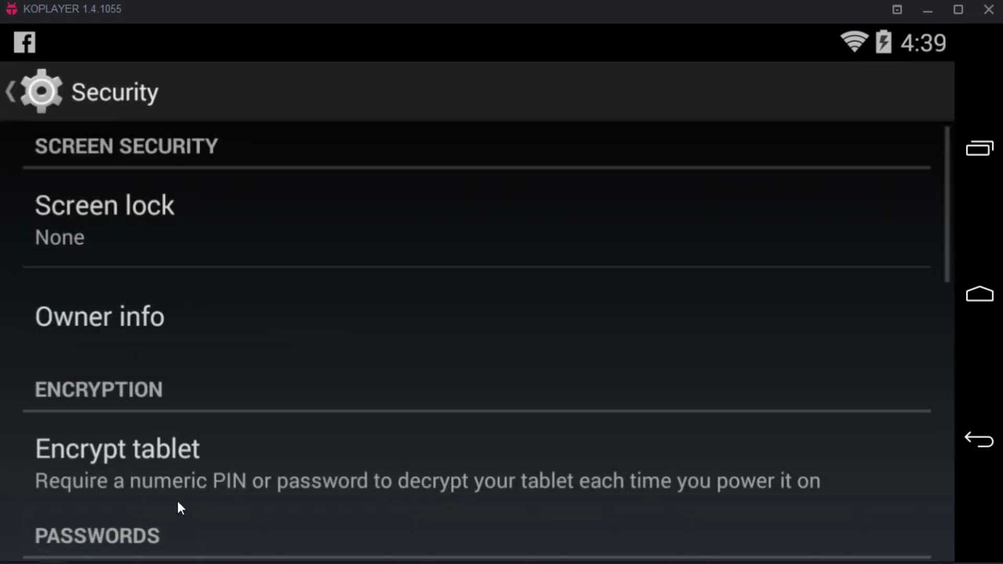
pyautogui.moveTo(352, 382); pyautogui.dragTo(325, 197)
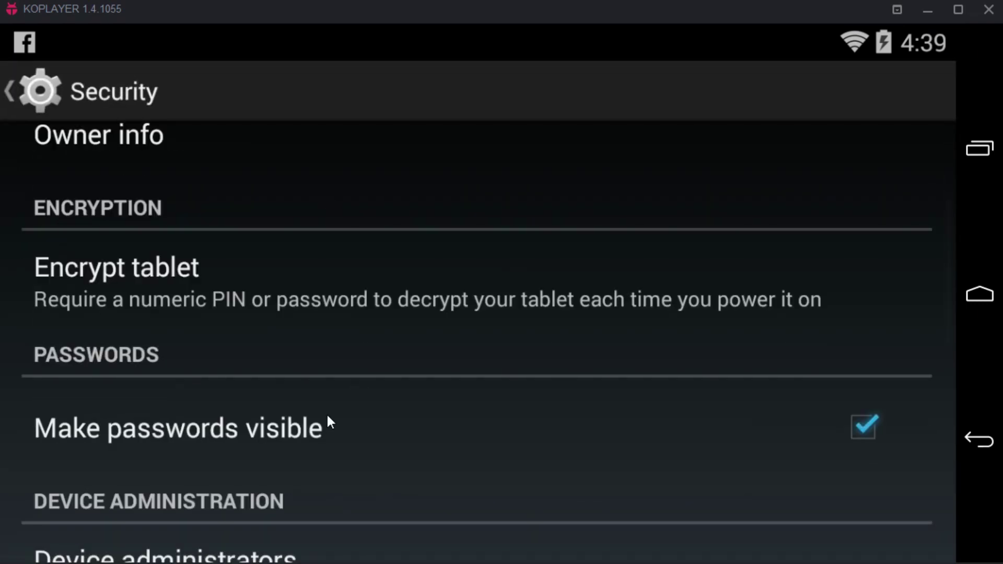
pyautogui.moveTo(325, 381); pyautogui.dragTo(303, 197)
pyautogui.moveTo(356, 372); pyautogui.dragTo(356, 347)
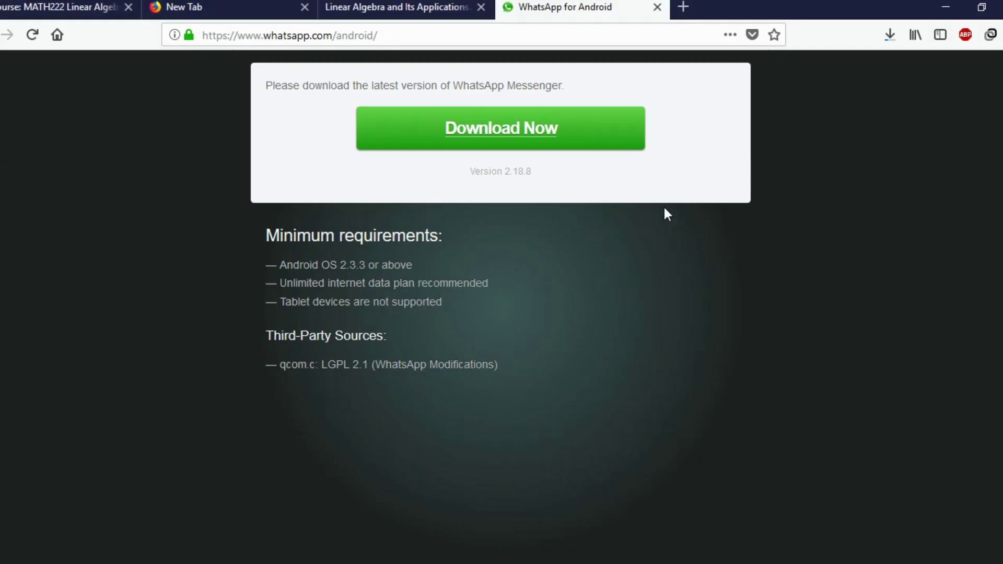
pyautogui.click(889, 34)
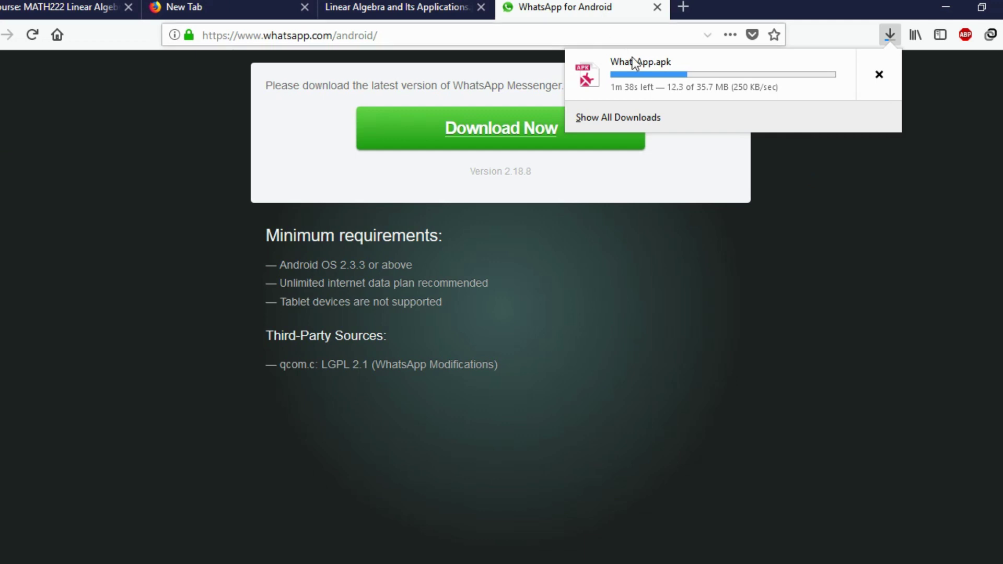
pyautogui.click(802, 208)
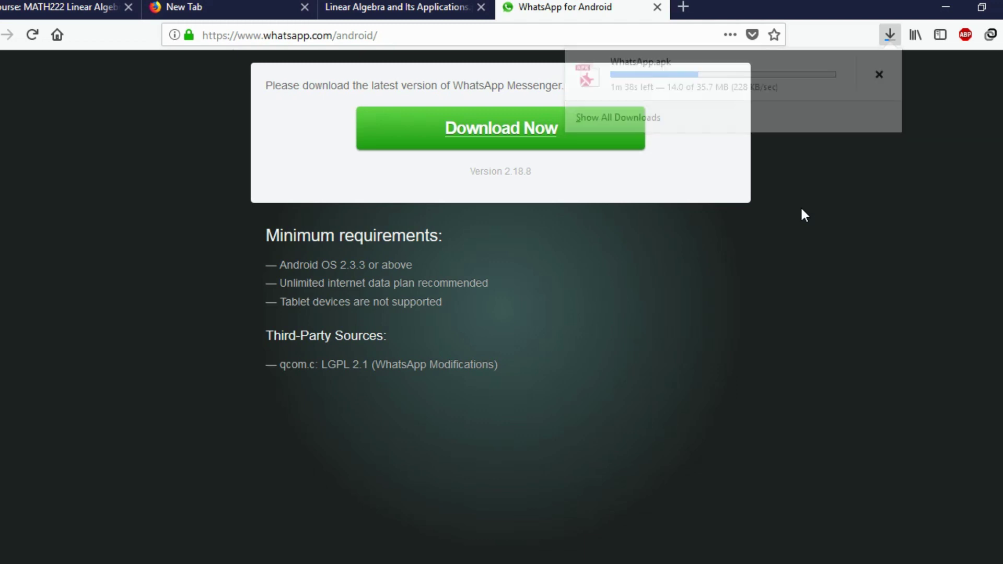